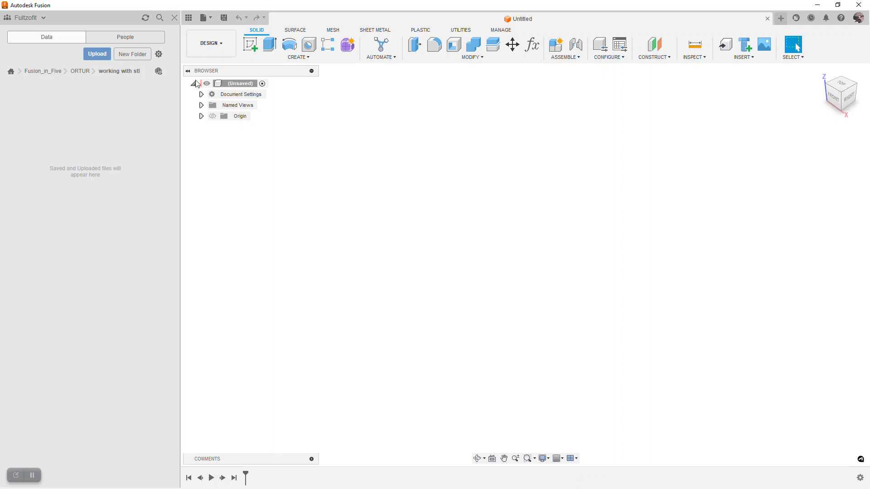
Step: Load the mesh file pieza_inferior.STL from the computer for insertion into the empty design
{"action": "left_click", "coordinate": [174, 18]}
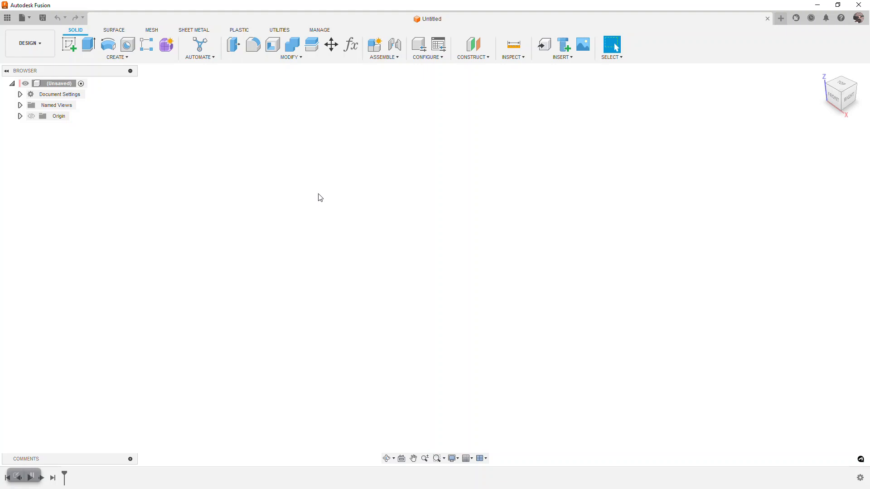
{"action": "left_click", "coordinate": [563, 57]}
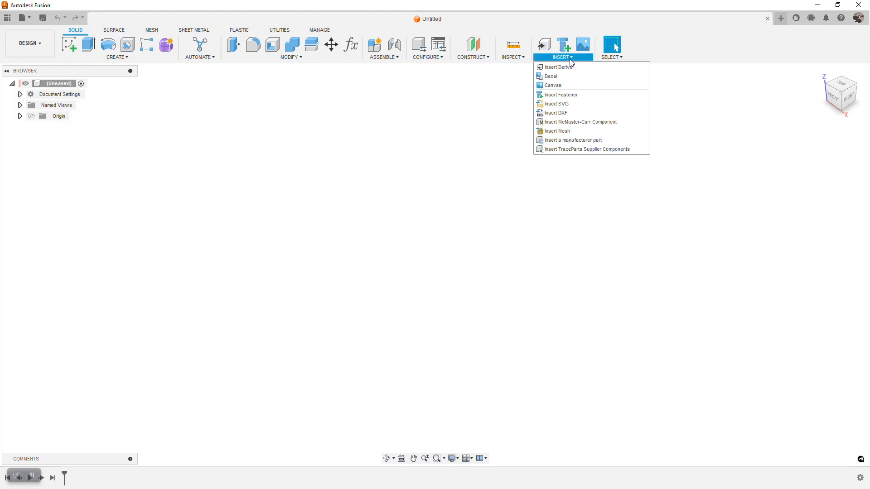
{"action": "left_click", "coordinate": [558, 131]}
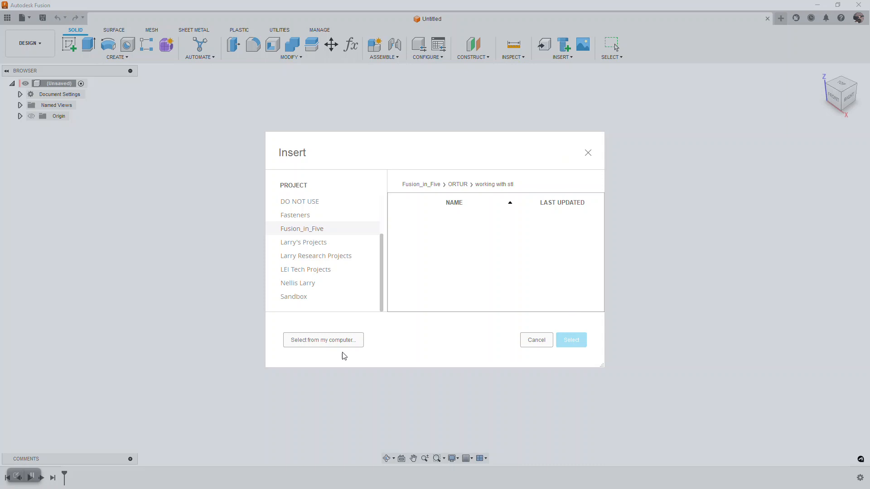
{"action": "left_click", "coordinate": [331, 344]}
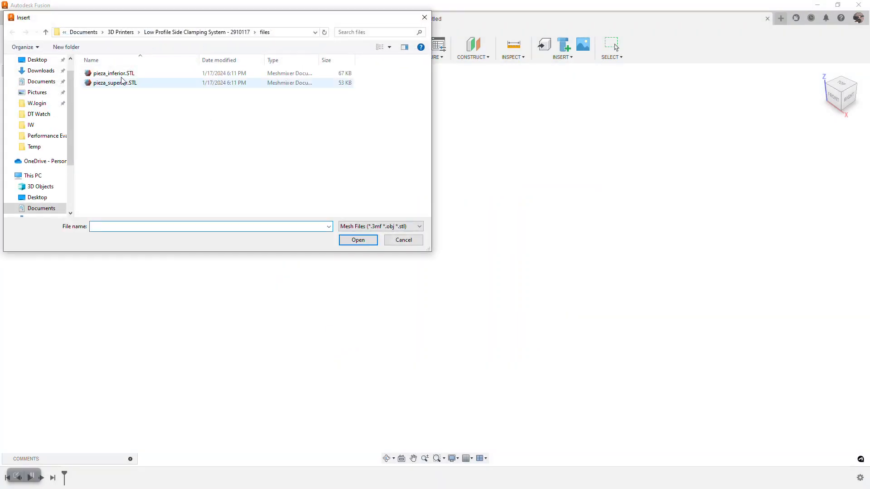
{"action": "left_click", "coordinate": [116, 74]}
{"action": "left_click", "coordinate": [356, 240]}
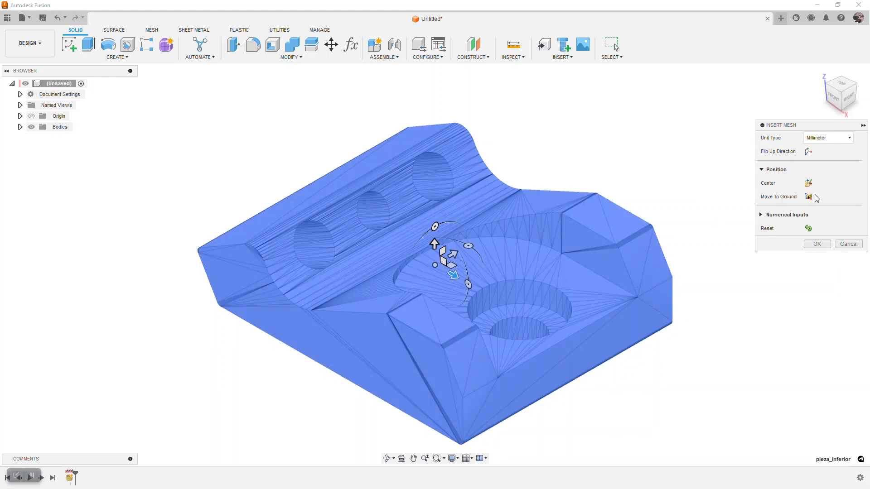
Step: Move the imported mesh to the ground, use millimeters as its unit type, and complete the insertion
{"action": "left_click", "coordinate": [809, 197]}
{"action": "left_click", "coordinate": [850, 138]}
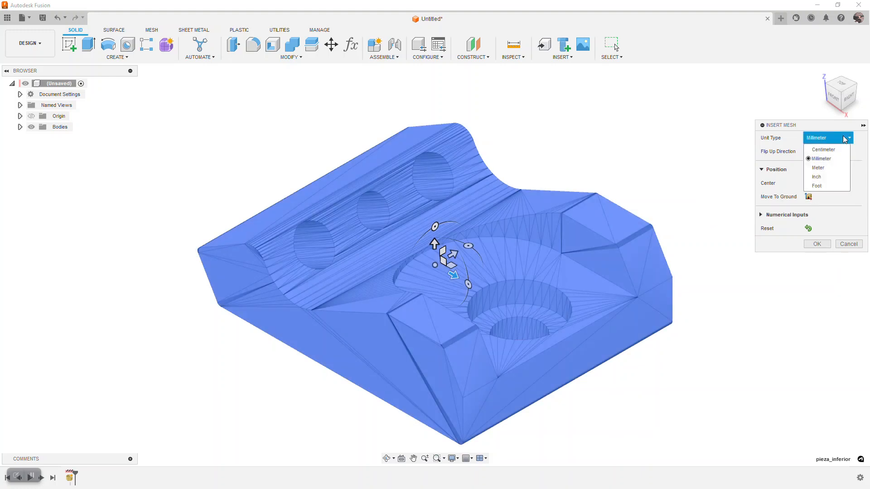
{"action": "left_click", "coordinate": [821, 160]}
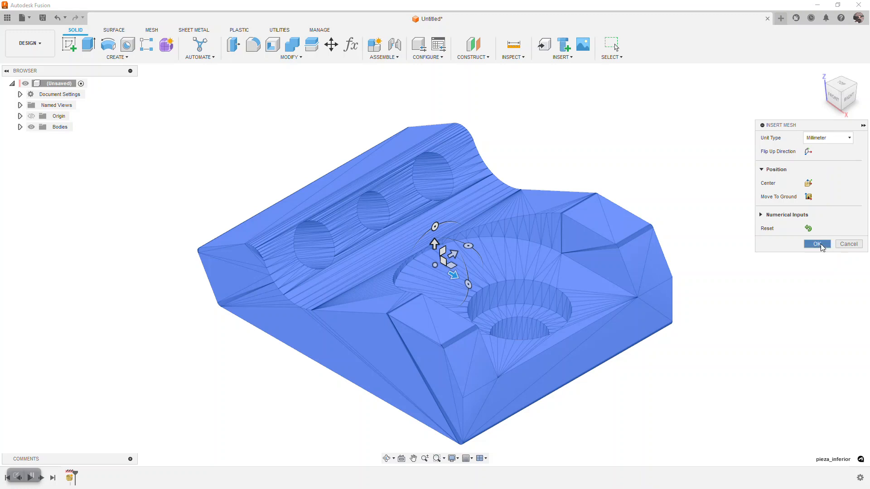
{"action": "left_click", "coordinate": [817, 243]}
{"action": "scroll", "coordinate": [363, 287], "scroll_direction": "down", "scroll_amount": 3}
{"action": "middle_click_drag", "start_coordinate": [362, 287], "coordinate": [404, 240], "text": "shift"}
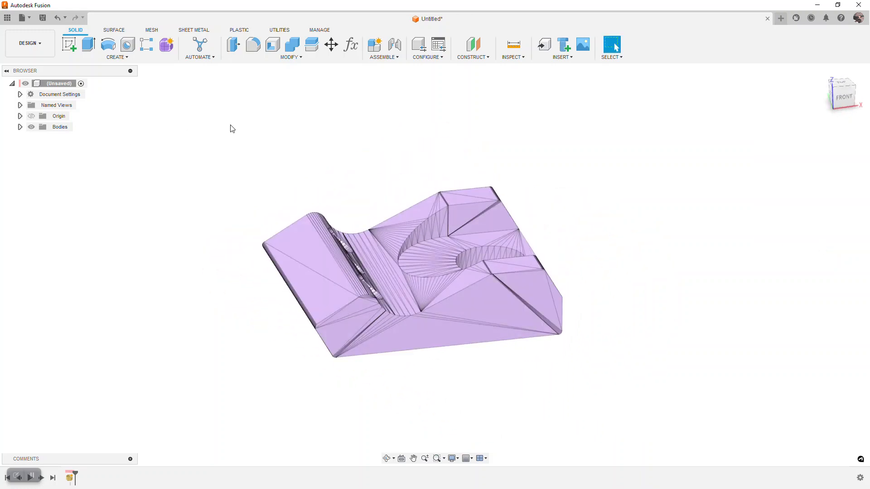
{"action": "left_click", "coordinate": [29, 117]}
{"action": "left_click", "coordinate": [28, 117]}
Step: Set up Generate Face Groups on the mesh body with the Accurate type and the preview enabled
{"action": "left_click", "coordinate": [152, 31]}
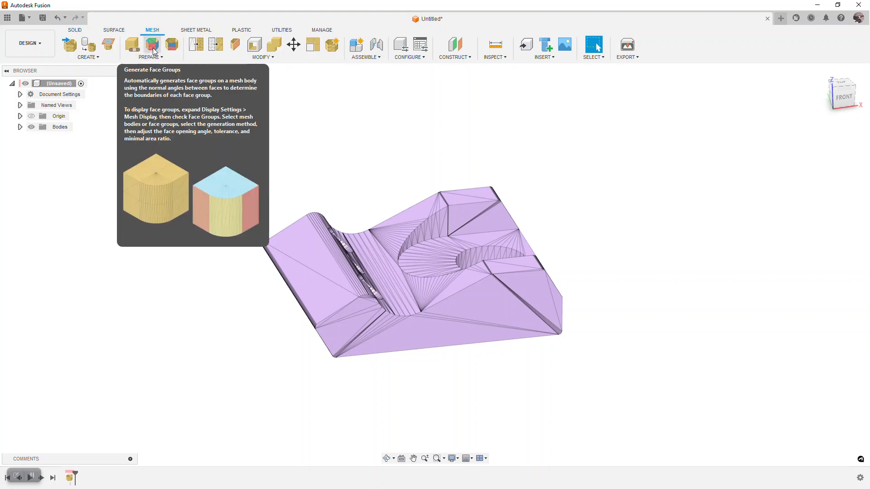
{"action": "left_click", "coordinate": [153, 45]}
{"action": "left_click", "coordinate": [426, 283]}
{"action": "left_click", "coordinate": [835, 153]}
{"action": "left_click", "coordinate": [832, 174]}
{"action": "left_click", "coordinate": [838, 168]}
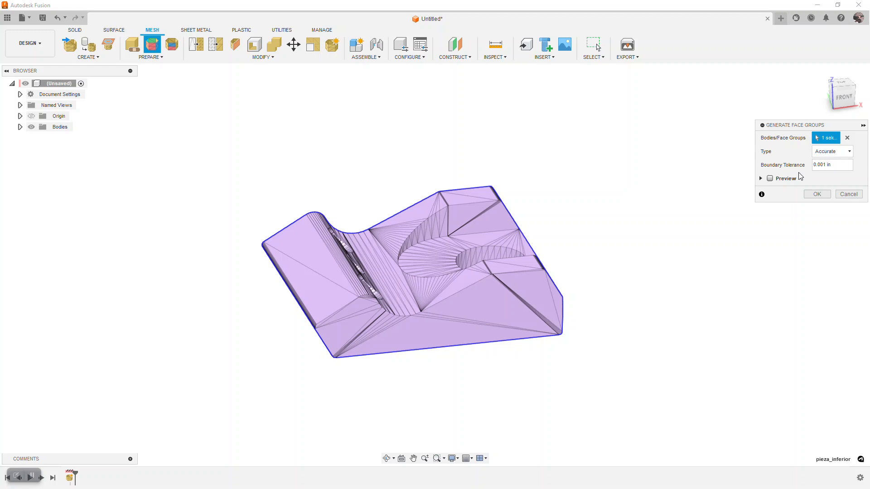
{"action": "left_click", "coordinate": [770, 179]}
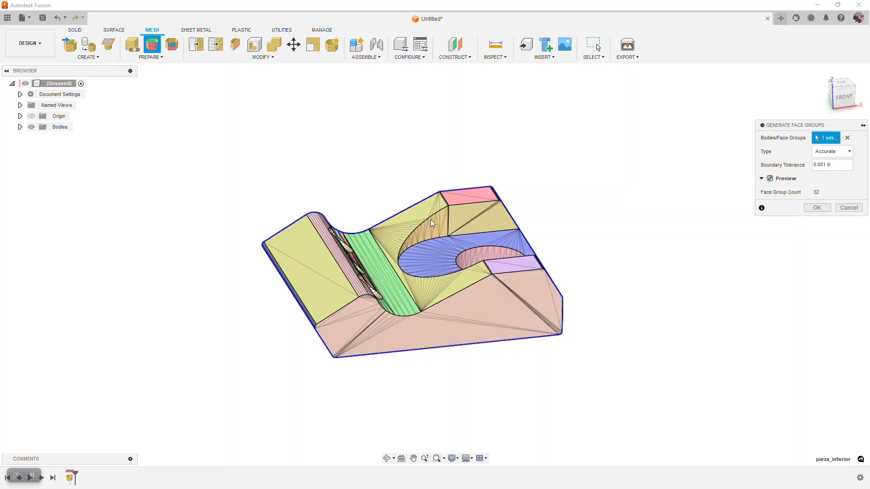
Step: Examine the previewed face groups around the holes, rounded edges, and top of the part
{"action": "scroll", "coordinate": [366, 325], "scroll_direction": "up", "scroll_amount": 2}
{"action": "middle_click_drag", "start_coordinate": [363, 326], "coordinate": [412, 308], "text": "shift"}
{"action": "middle_click_drag", "start_coordinate": [478, 301], "coordinate": [450, 284], "text": "shift"}
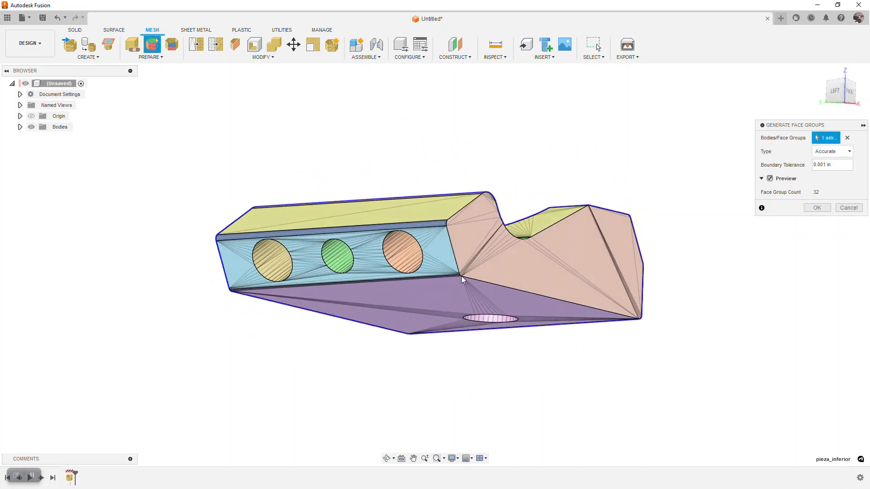
{"action": "scroll", "coordinate": [450, 283], "scroll_direction": "up", "scroll_amount": 6}
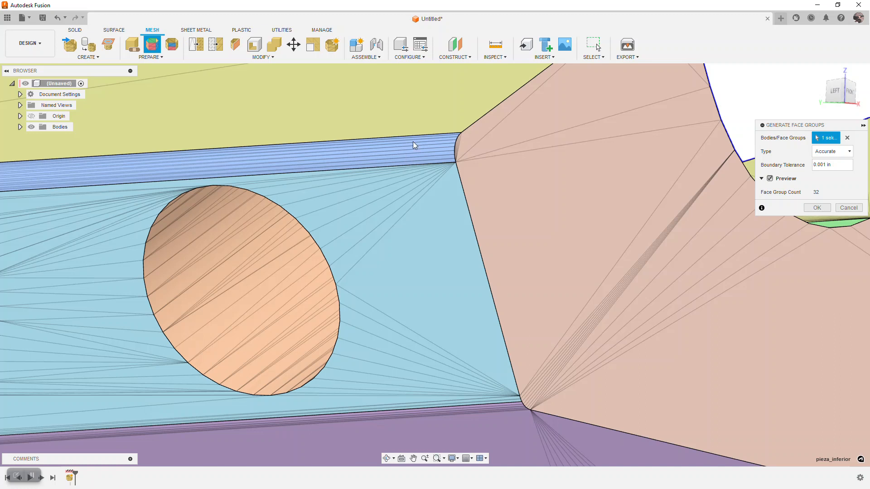
{"action": "scroll", "coordinate": [411, 286], "scroll_direction": "down", "scroll_amount": 6}
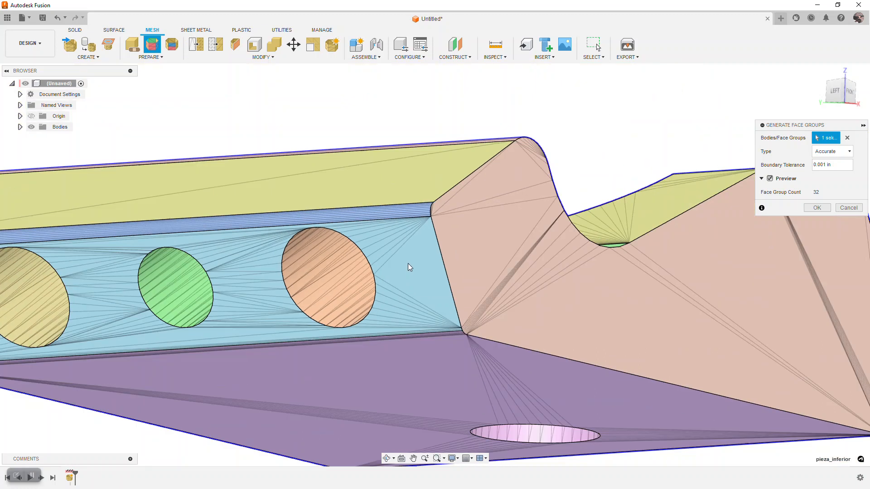
{"action": "middle_click_drag", "start_coordinate": [430, 249], "coordinate": [380, 255], "text": "shift"}
{"action": "left_click_drag", "start_coordinate": [379, 255], "coordinate": [352, 278], "text": "shift"}
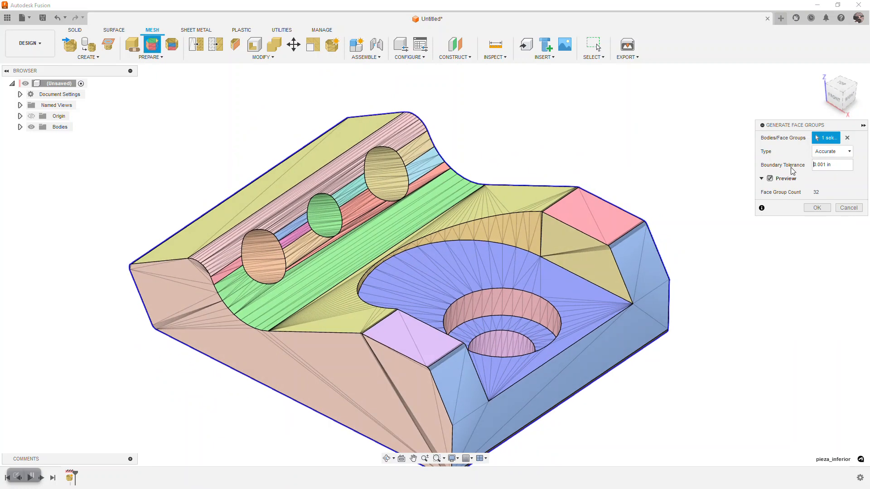
Step: Try a boundary tolerance of 0.005 in for the face groups and inspect the preview from another side
{"action": "left_click", "coordinate": [830, 167]}
{"action": "type", "text": ".005"}
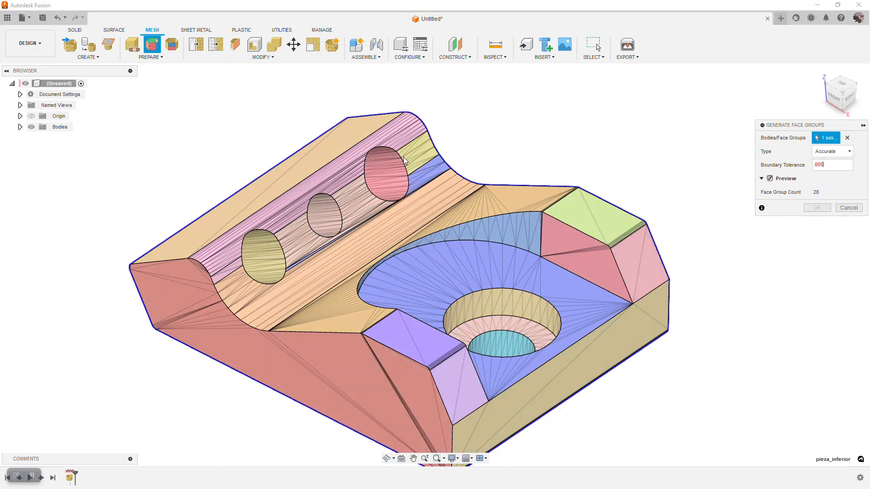
{"action": "middle_click_drag", "start_coordinate": [553, 206], "coordinate": [612, 204], "text": "shift"}
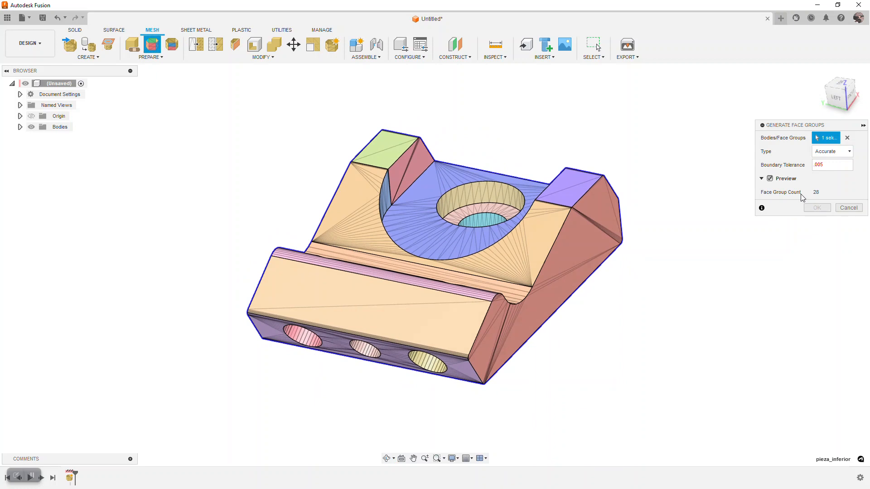
Step: Set the boundary tolerance to 0.001 in and generate the face groups
{"action": "left_click", "coordinate": [800, 170]}
{"action": "key", "text": "BackSpace"}
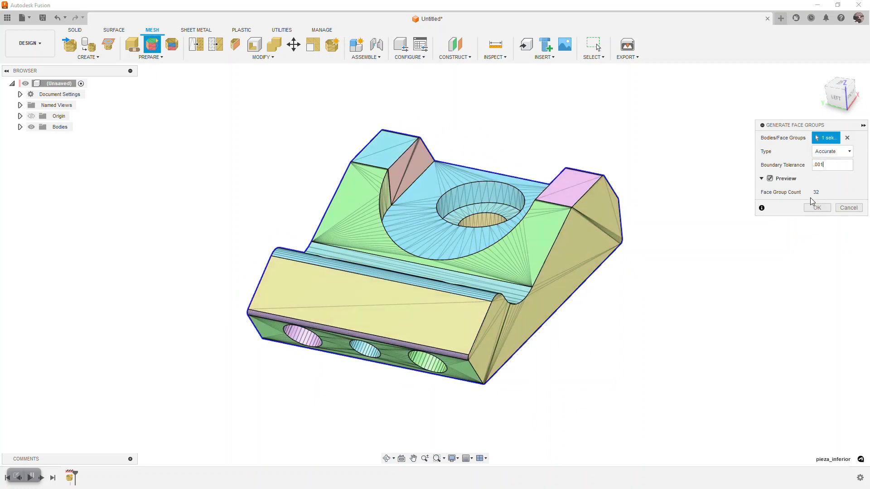
{"action": "left_click", "coordinate": [817, 208]}
Step: Convert the face-grouped mesh body into a solid body using the Parametric operation
{"action": "middle_click_drag", "start_coordinate": [417, 234], "coordinate": [371, 231], "text": "shift"}
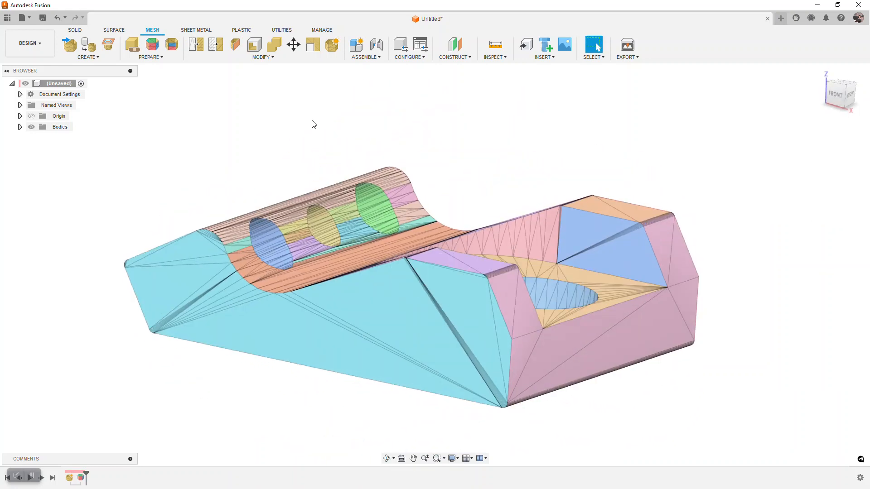
{"action": "left_click", "coordinate": [266, 57]}
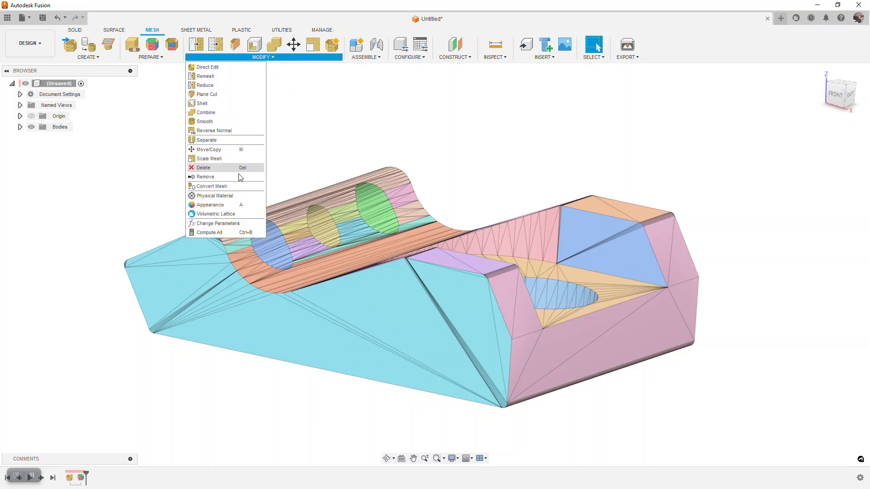
{"action": "left_click", "coordinate": [213, 187]}
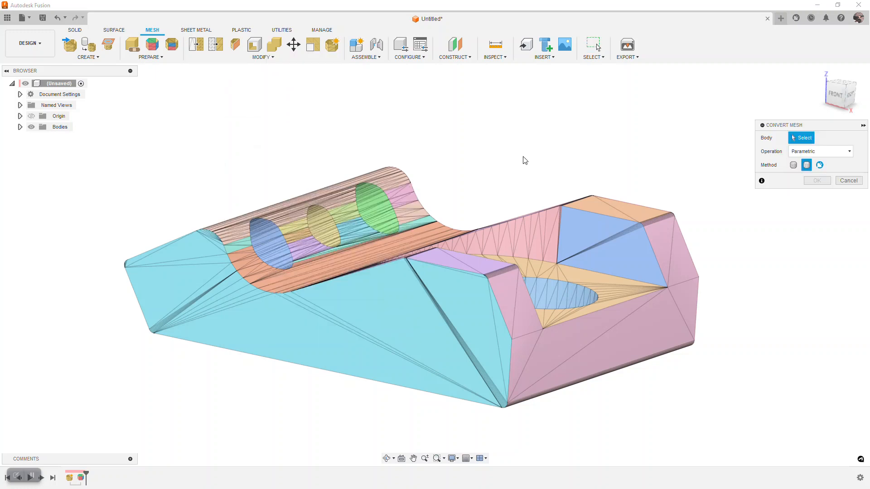
{"action": "left_click", "coordinate": [486, 271]}
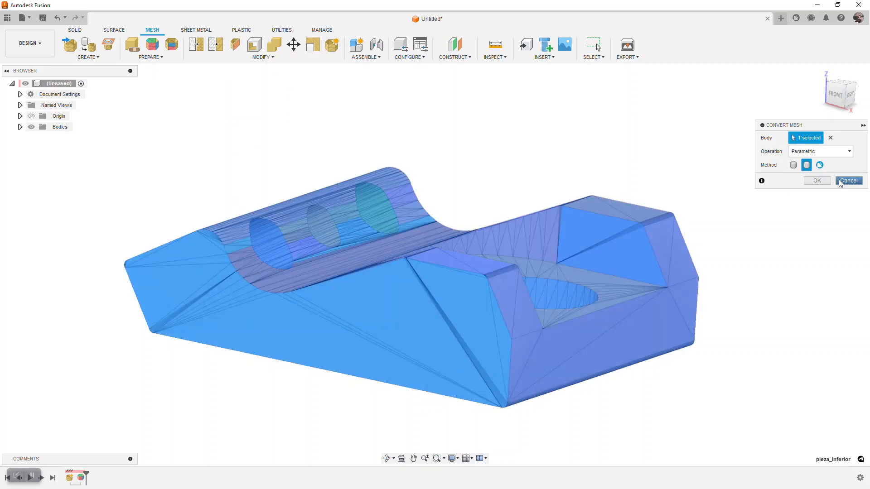
{"action": "left_click", "coordinate": [839, 151]}
{"action": "left_click", "coordinate": [834, 164]}
{"action": "left_click", "coordinate": [816, 181]}
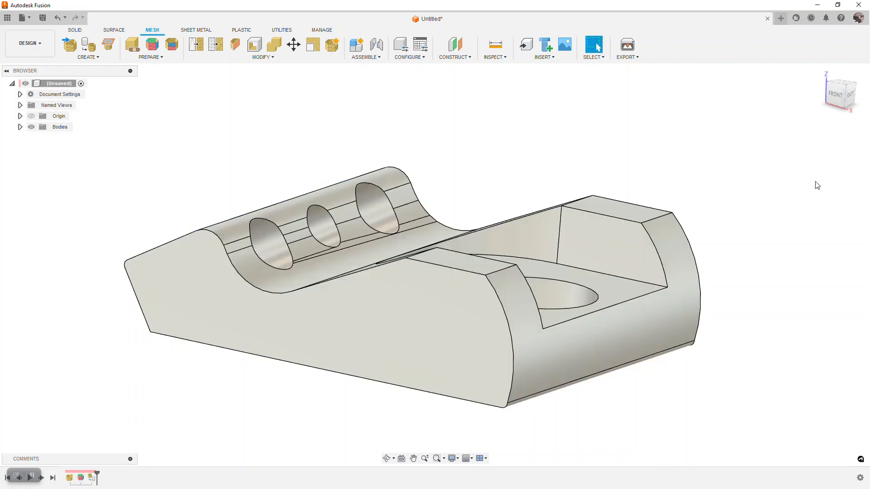
Step: Examine the converted solid's faces, holes, and curved edges from several sides
{"action": "mouse_move", "coordinate": [477, 179]}
{"action": "middle_mouse_down", "text": "shift"}
{"action": "mouse_move", "coordinate": [443, 170]}
{"action": "mouse_move", "coordinate": [485, 186]}
{"action": "mouse_move", "coordinate": [497, 164]}
{"action": "mouse_move", "coordinate": [581, 168]}
{"action": "mouse_move", "coordinate": [471, 180]}
{"action": "middle_mouse_up", "text": "shift"}
{"action": "middle_click_drag", "start_coordinate": [494, 211], "coordinate": [484, 191], "text": "shift"}
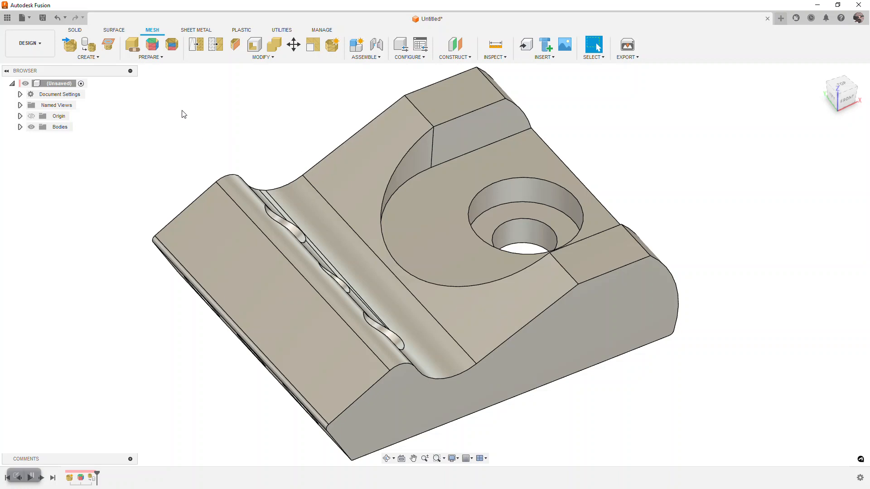
{"action": "scroll", "coordinate": [396, 229], "scroll_direction": "down", "scroll_amount": 4}
{"action": "scroll", "coordinate": [398, 227], "scroll_direction": "up", "scroll_amount": 3}
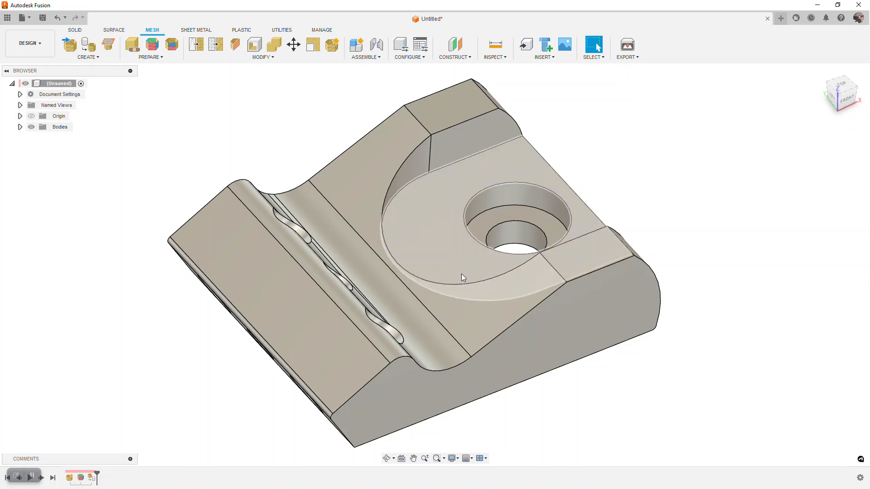
{"action": "middle_click_drag", "start_coordinate": [450, 260], "coordinate": [442, 241], "text": "shift"}
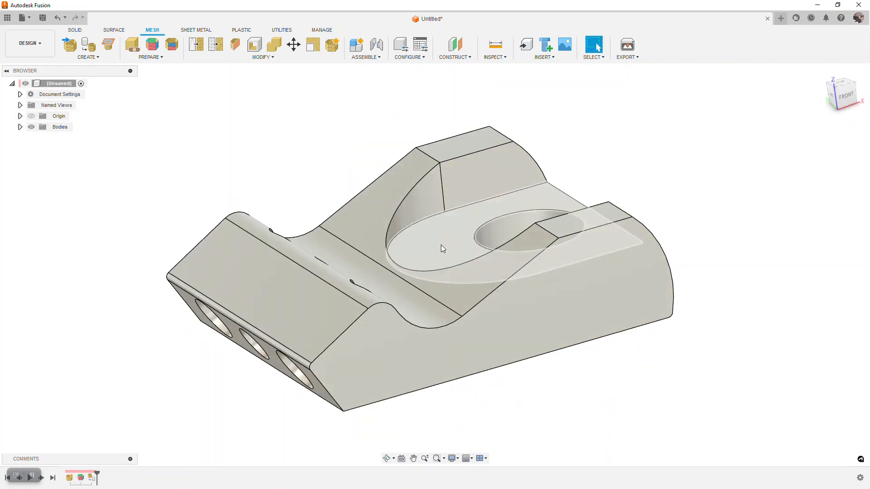
{"action": "scroll", "coordinate": [474, 262], "scroll_direction": "down", "scroll_amount": 3}
{"action": "scroll", "coordinate": [489, 245], "scroll_direction": "up", "scroll_amount": 2}
{"action": "middle_click_drag", "start_coordinate": [368, 118], "coordinate": [391, 131], "text": "shift"}
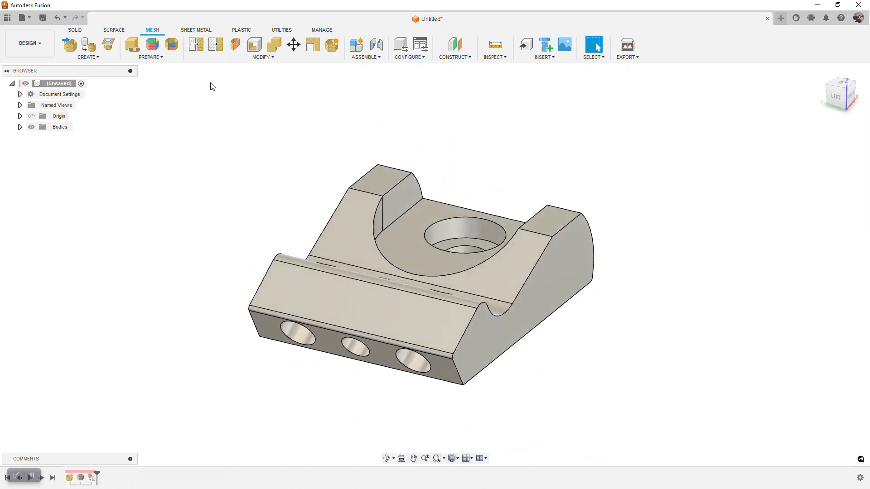
Step: Review the file types available for exporting the design and leave without exporting
{"action": "left_click", "coordinate": [23, 18]}
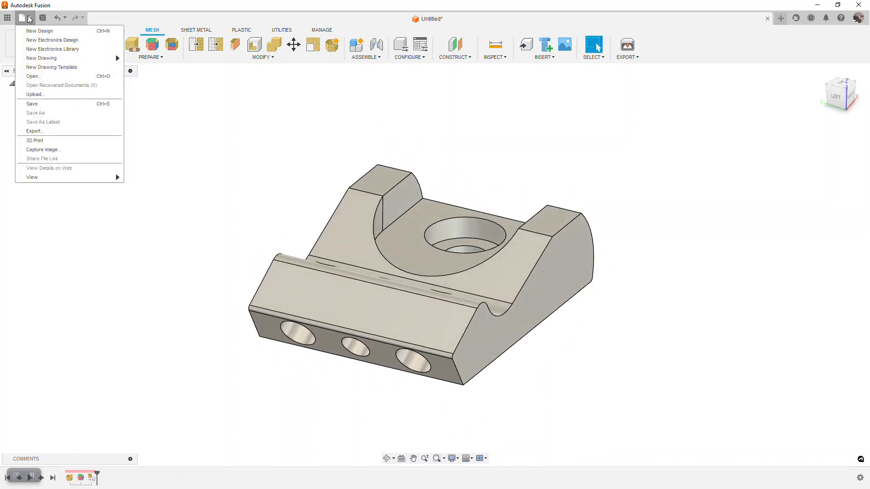
{"action": "left_click", "coordinate": [36, 131]}
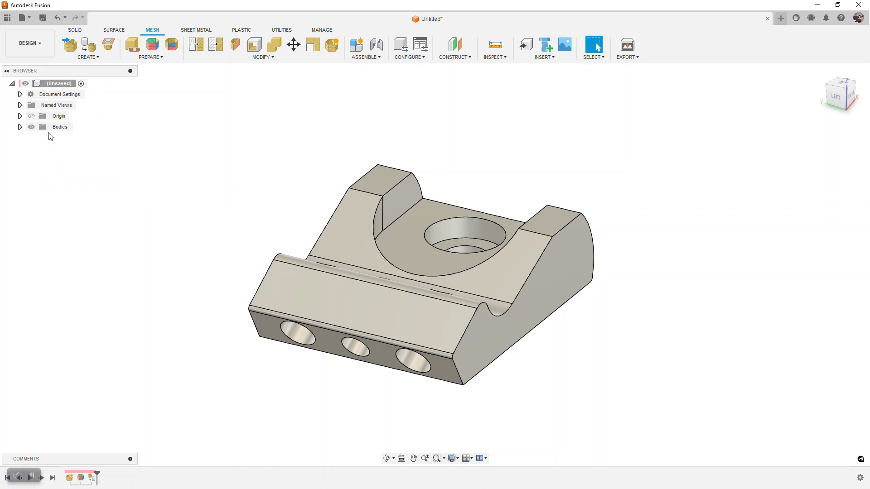
{"action": "left_click", "coordinate": [521, 169]}
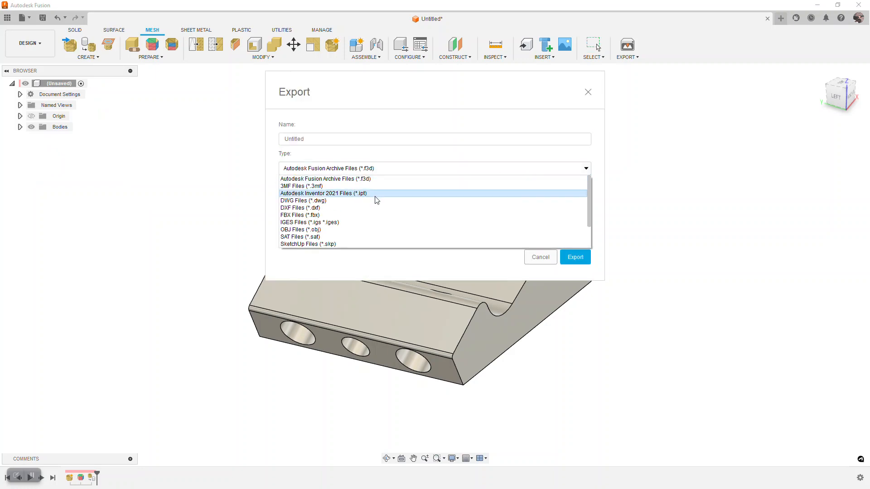
{"action": "scroll", "coordinate": [377, 227], "scroll_direction": "down", "scroll_amount": 2}
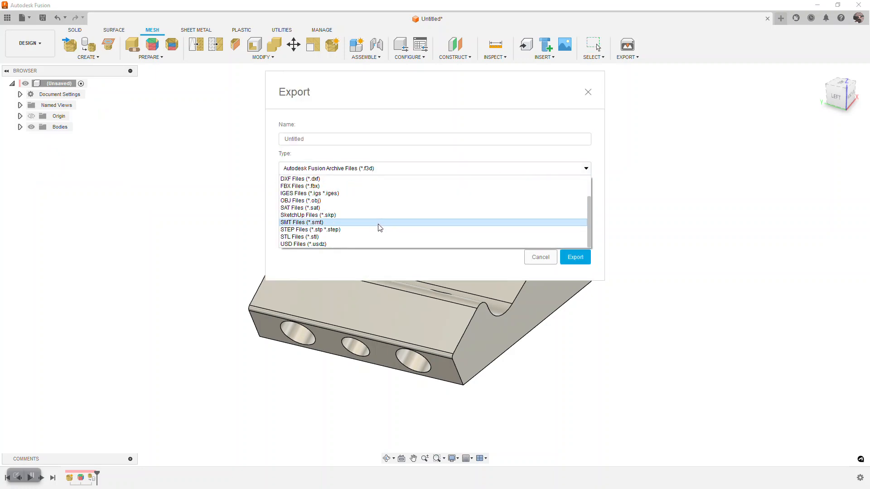
{"action": "left_click", "coordinate": [684, 244]}
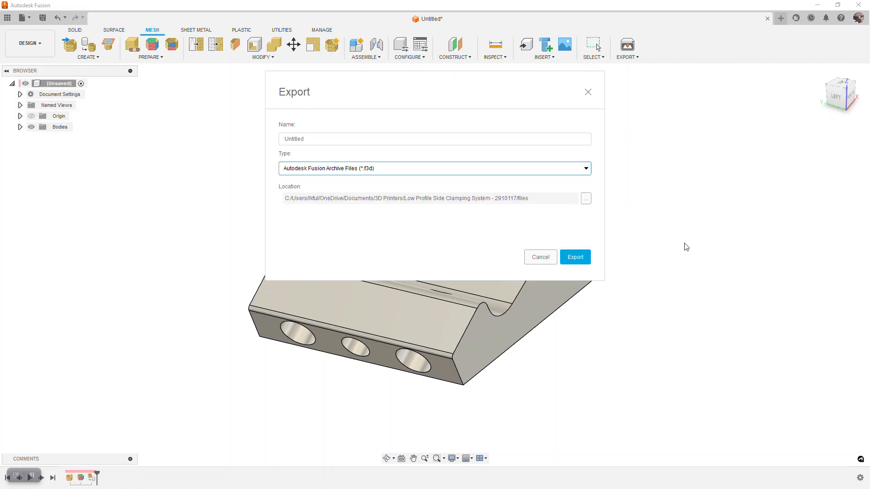
{"action": "left_click", "coordinate": [540, 257]}
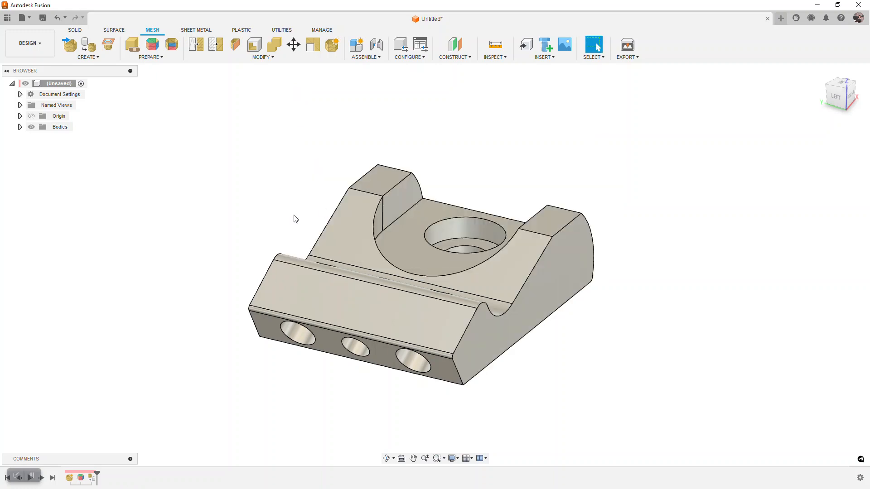
Step: Review the Save As Mesh settings for the pieza_inferior body, including High refinement, and close without saving
{"action": "left_click", "coordinate": [20, 128]}
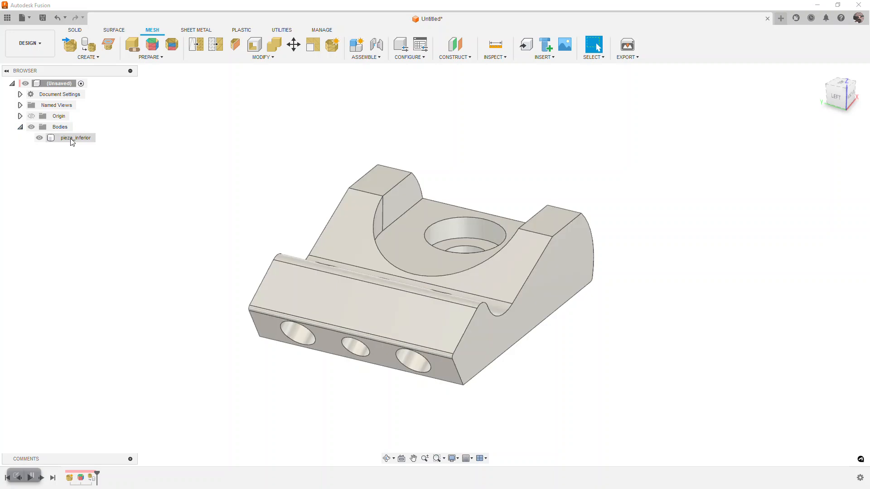
{"action": "right_click", "coordinate": [72, 142]}
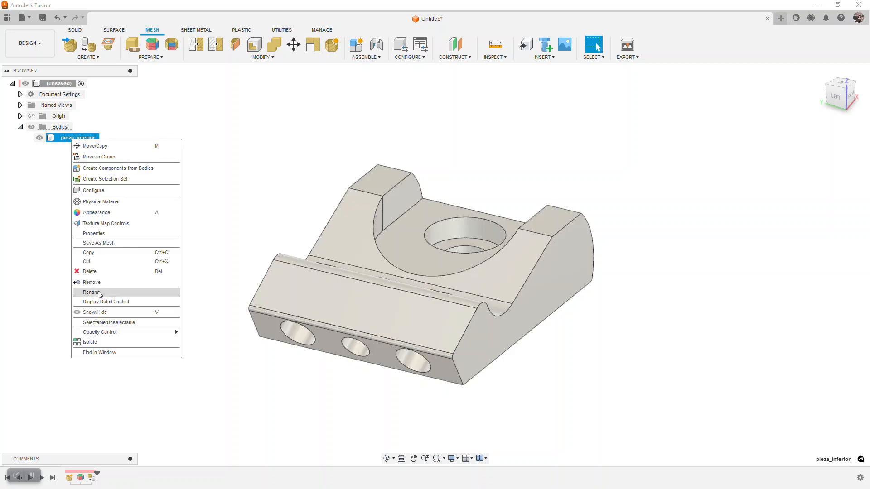
{"action": "left_click", "coordinate": [102, 243]}
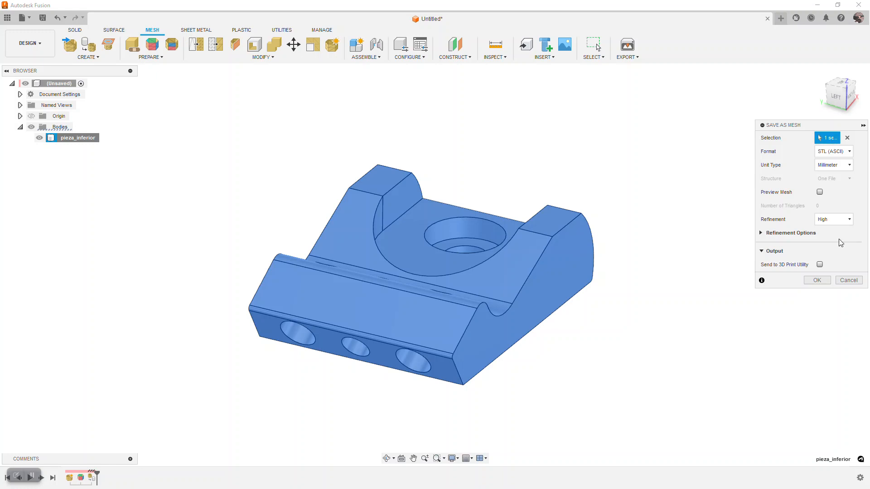
{"action": "left_click", "coordinate": [832, 221]}
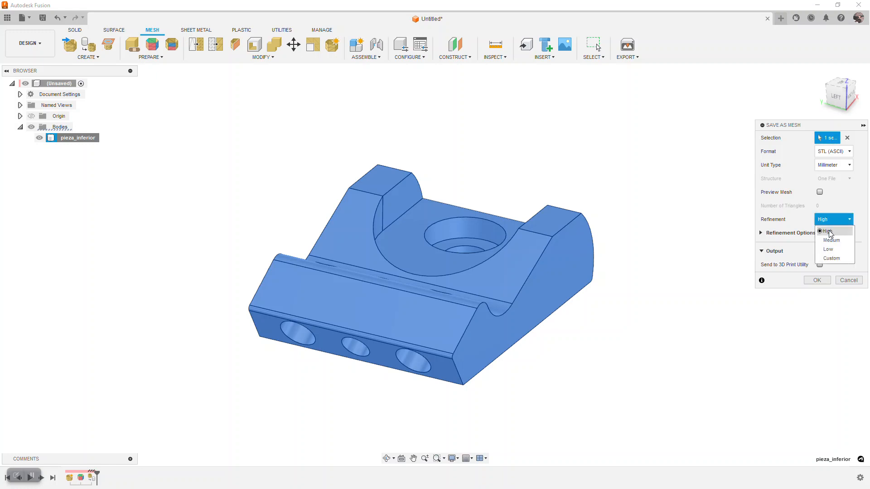
{"action": "left_click", "coordinate": [829, 231]}
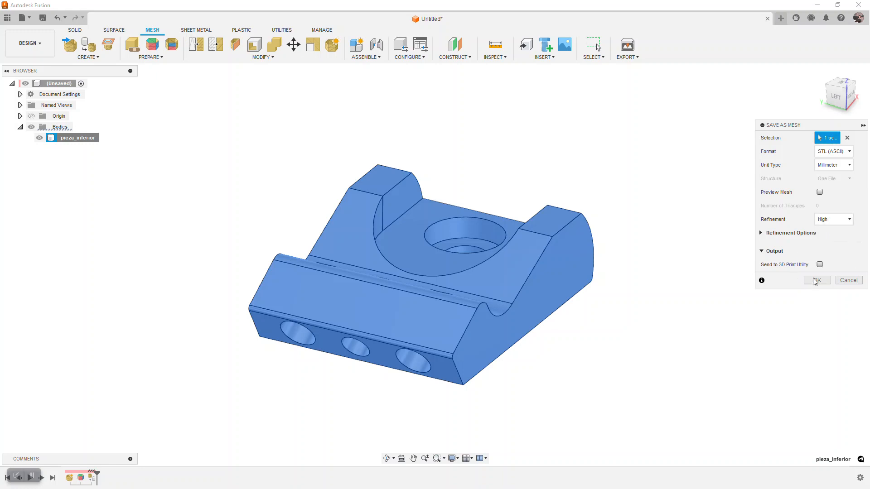
{"action": "left_click", "coordinate": [848, 280]}
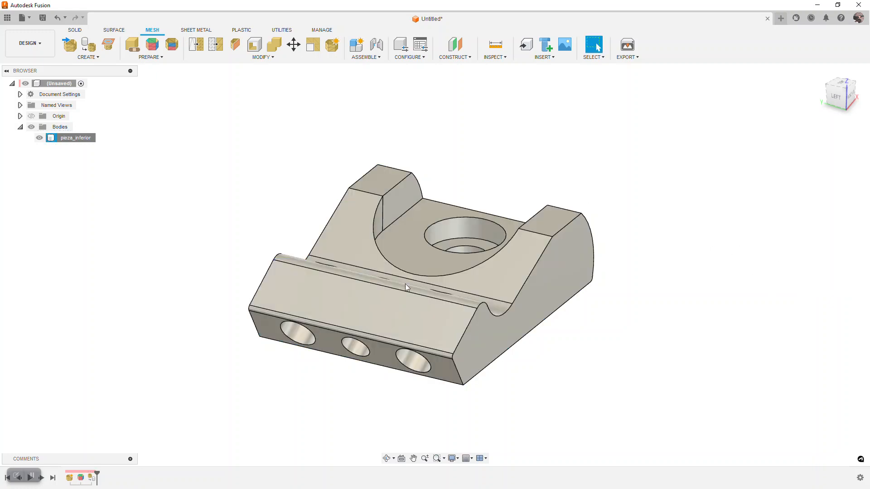
{"action": "scroll", "coordinate": [484, 259], "scroll_direction": "down", "scroll_amount": 3}
{"action": "scroll", "coordinate": [484, 258], "scroll_direction": "up", "scroll_amount": 2}
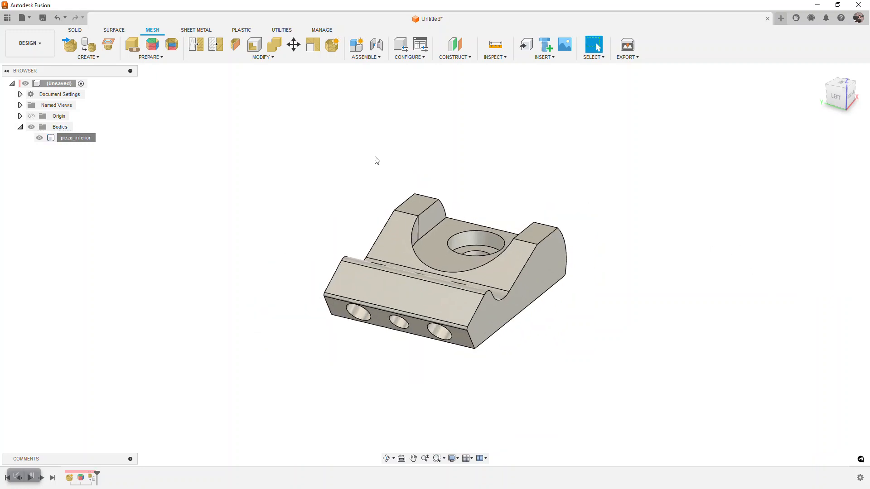